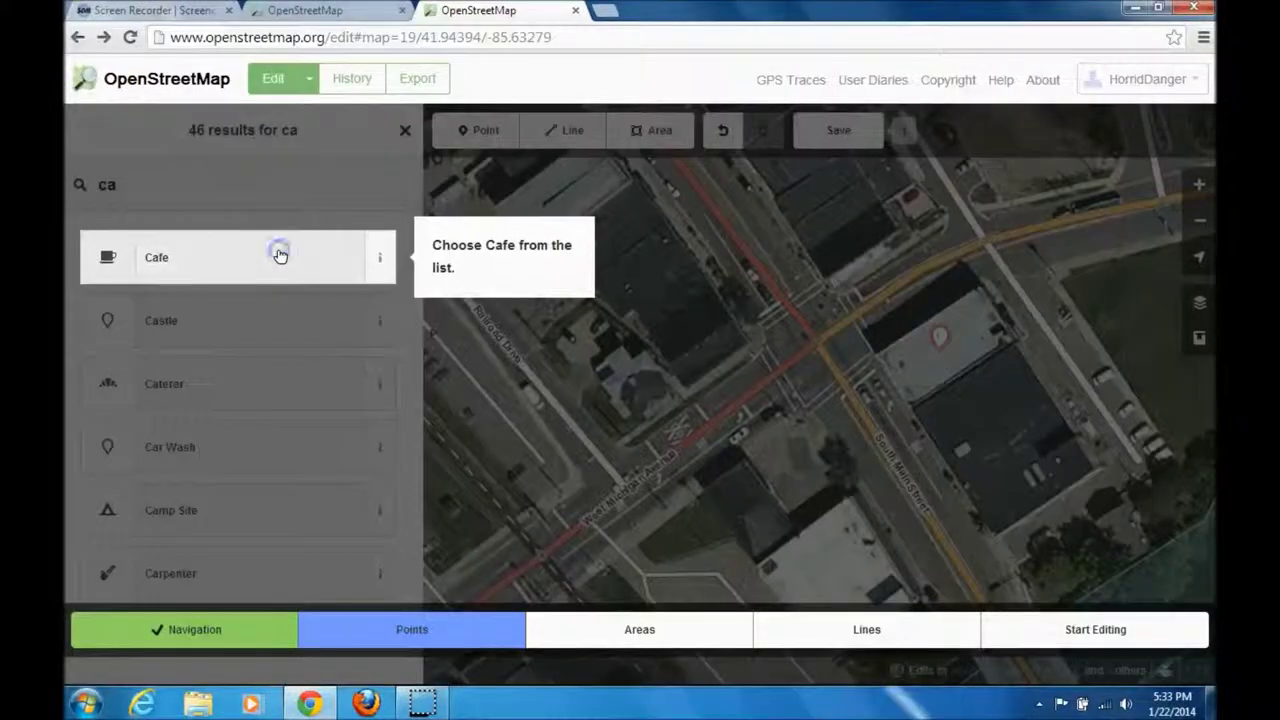
Step: Choose the Cafe preset for the point and enter 'heartbeat cafe' as its Name
{"action": "left_click", "coordinate": [279, 255]}
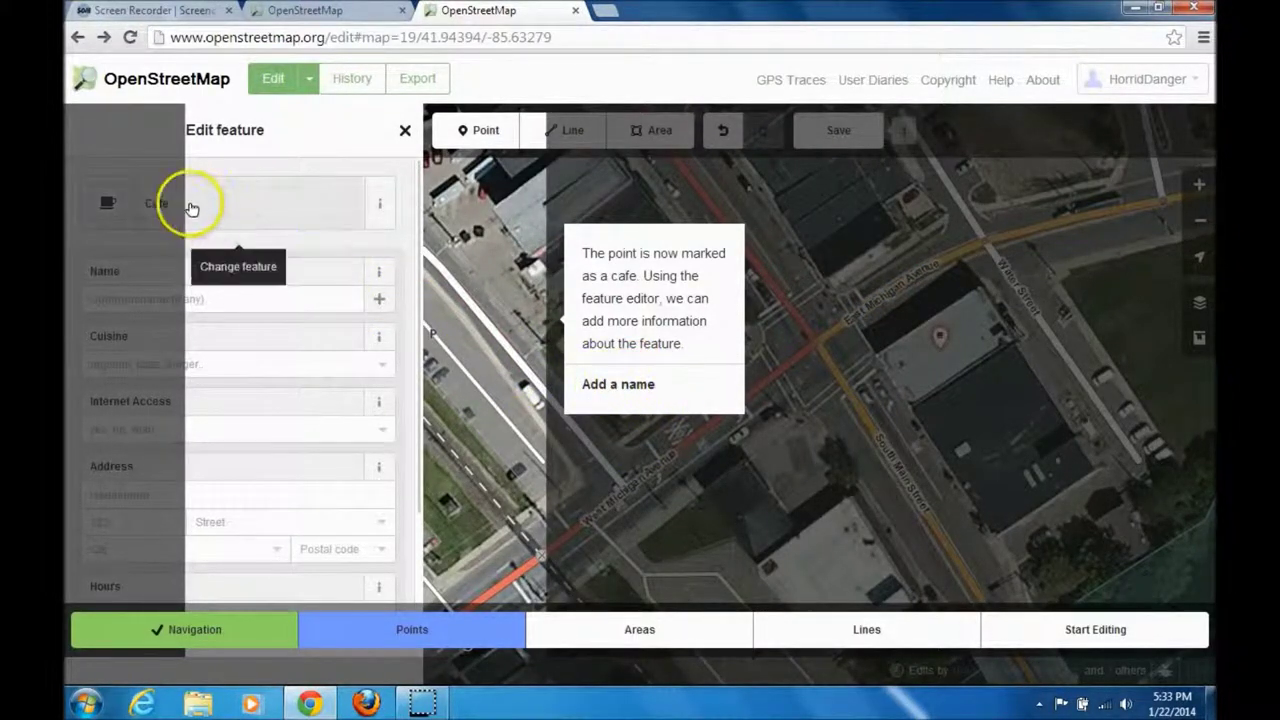
{"action": "left_click", "coordinate": [193, 300]}
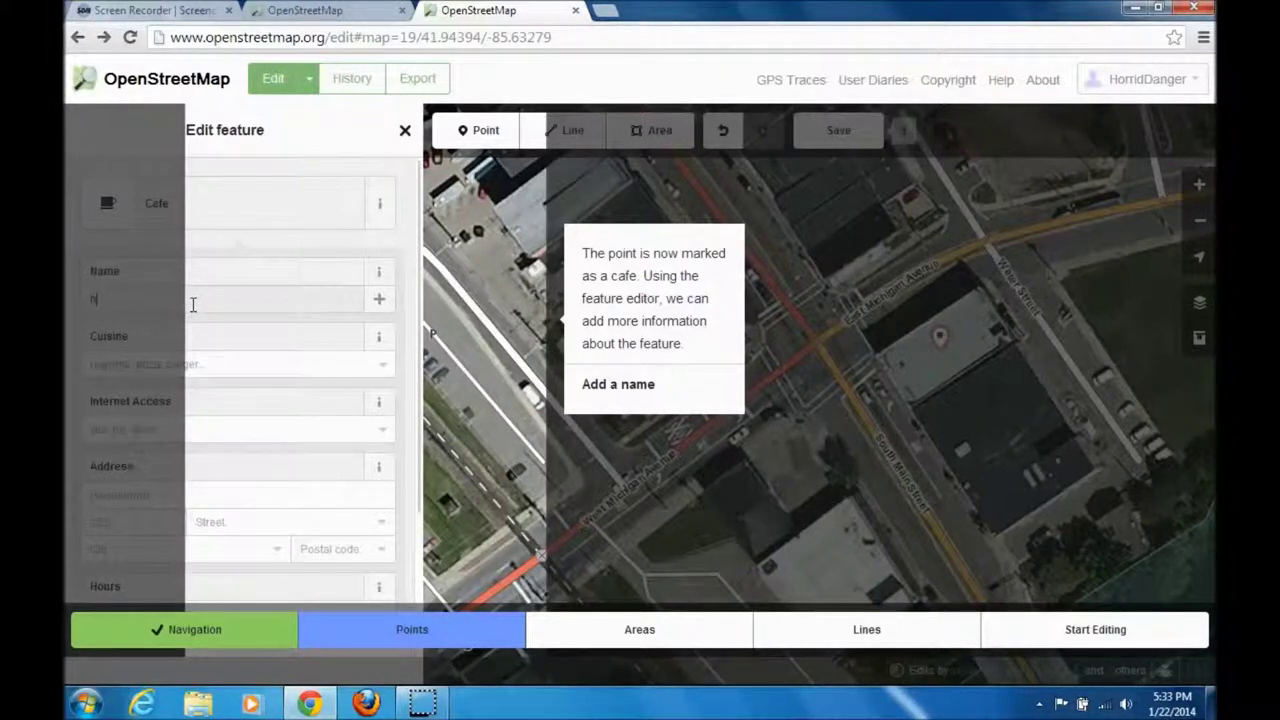
{"action": "type", "text": "eartbeat cafe"}
{"action": "left_click", "coordinate": [296, 344]}
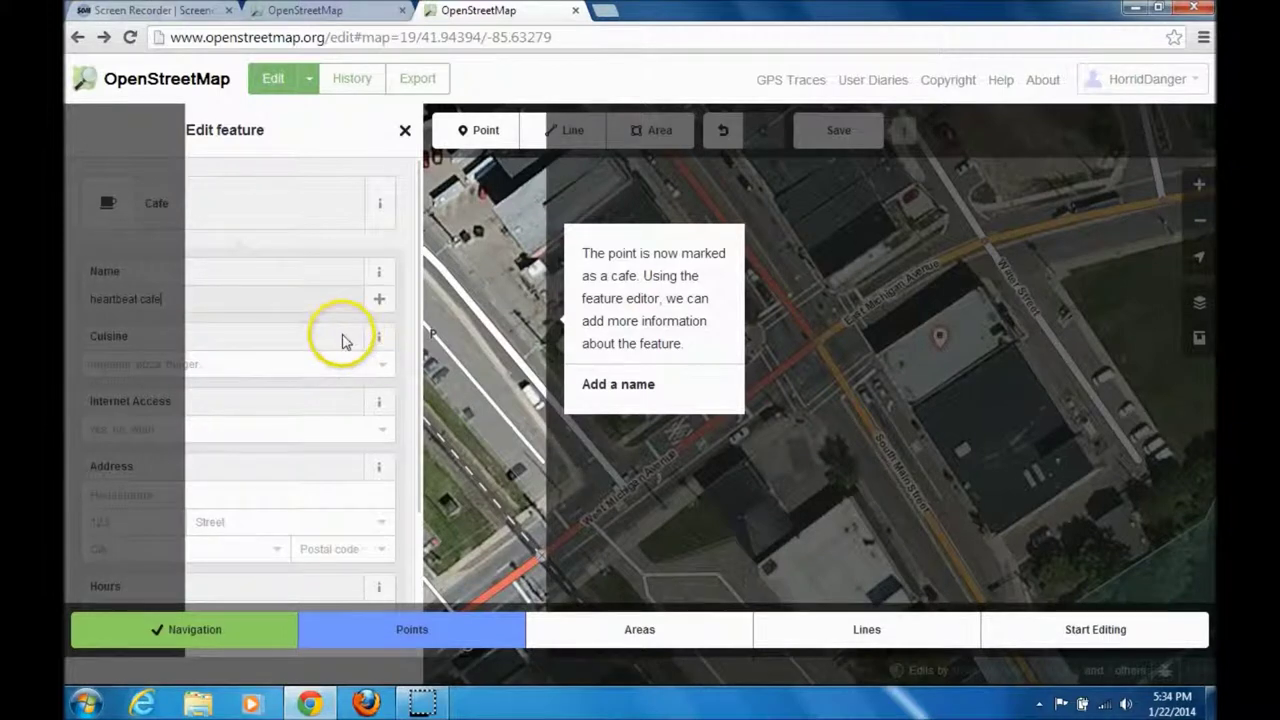
{"action": "left_click", "coordinate": [203, 299]}
{"action": "left_click", "coordinate": [207, 298]}
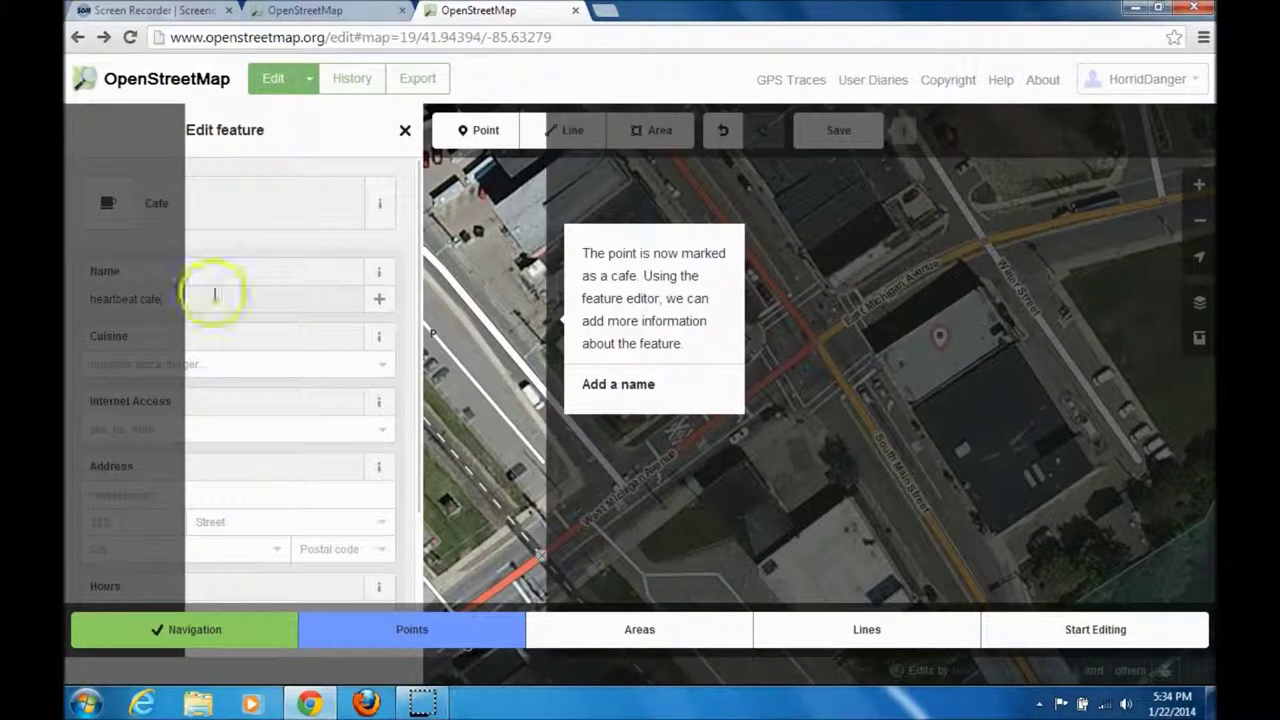
{"action": "left_click", "coordinate": [293, 275]}
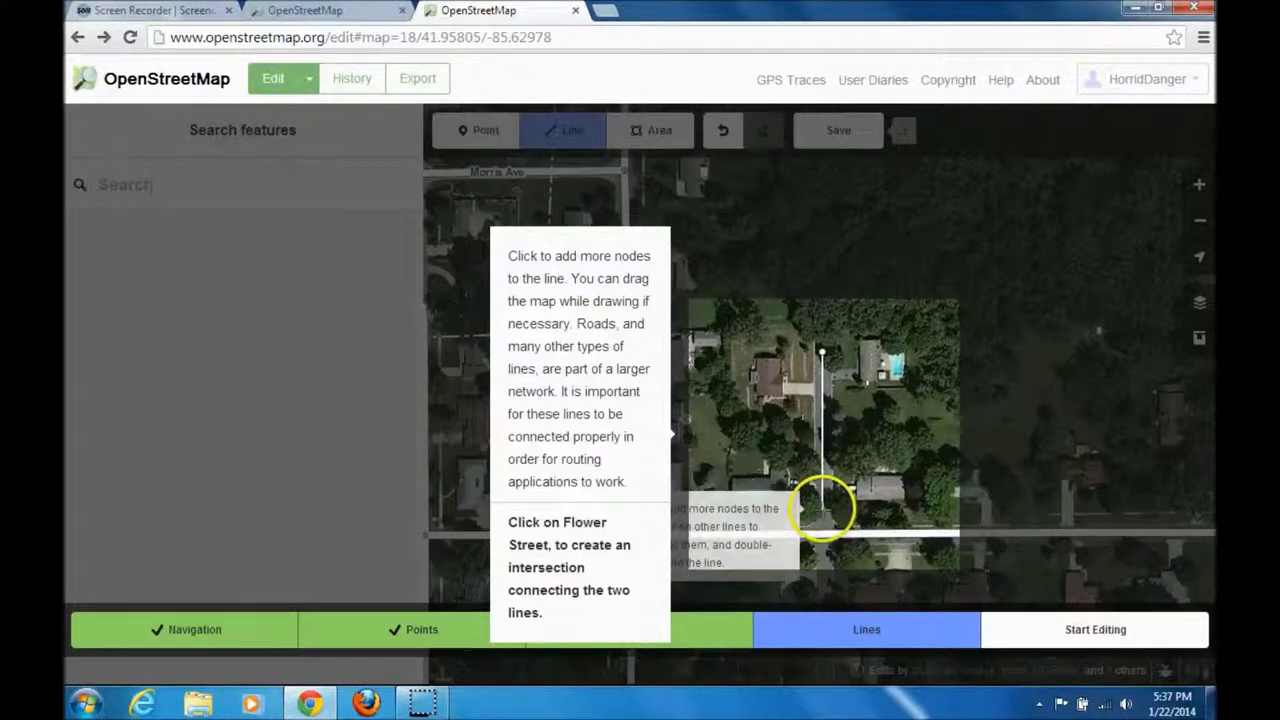
Step: Add an intersection node on Flower Street and end the line at that last node
{"action": "left_click", "coordinate": [821, 533]}
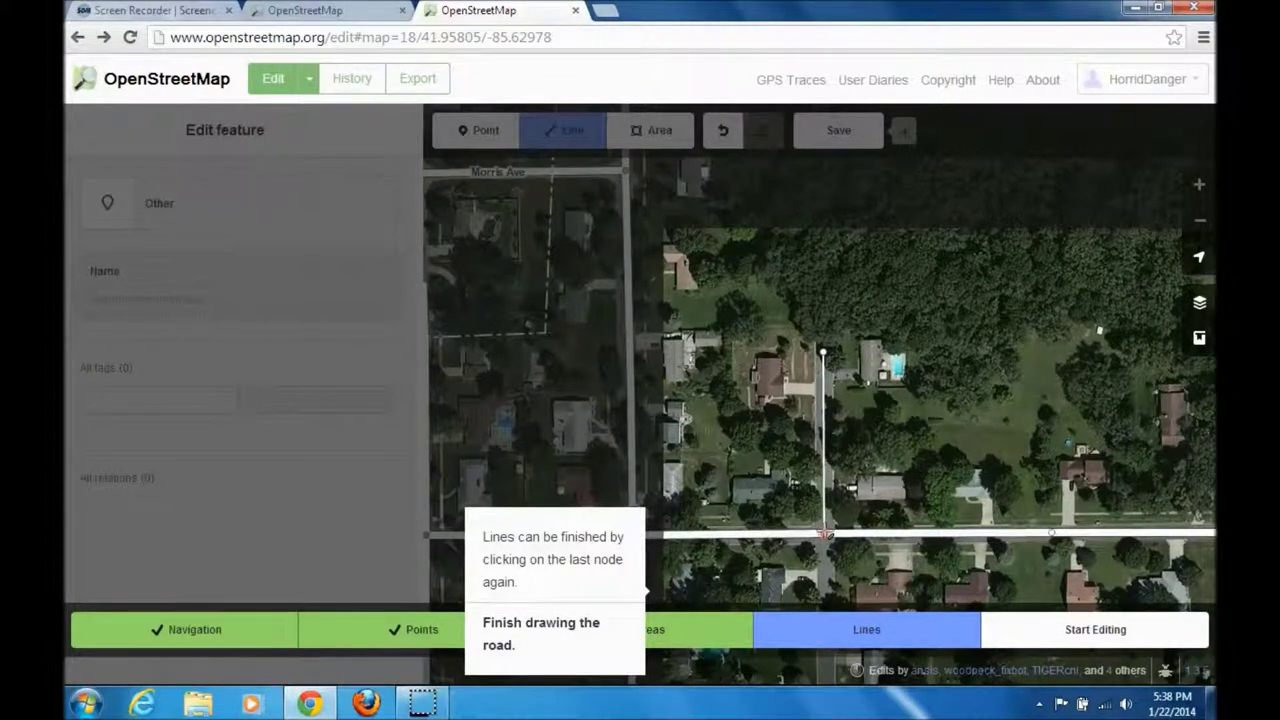
{"action": "left_click", "coordinate": [860, 536]}
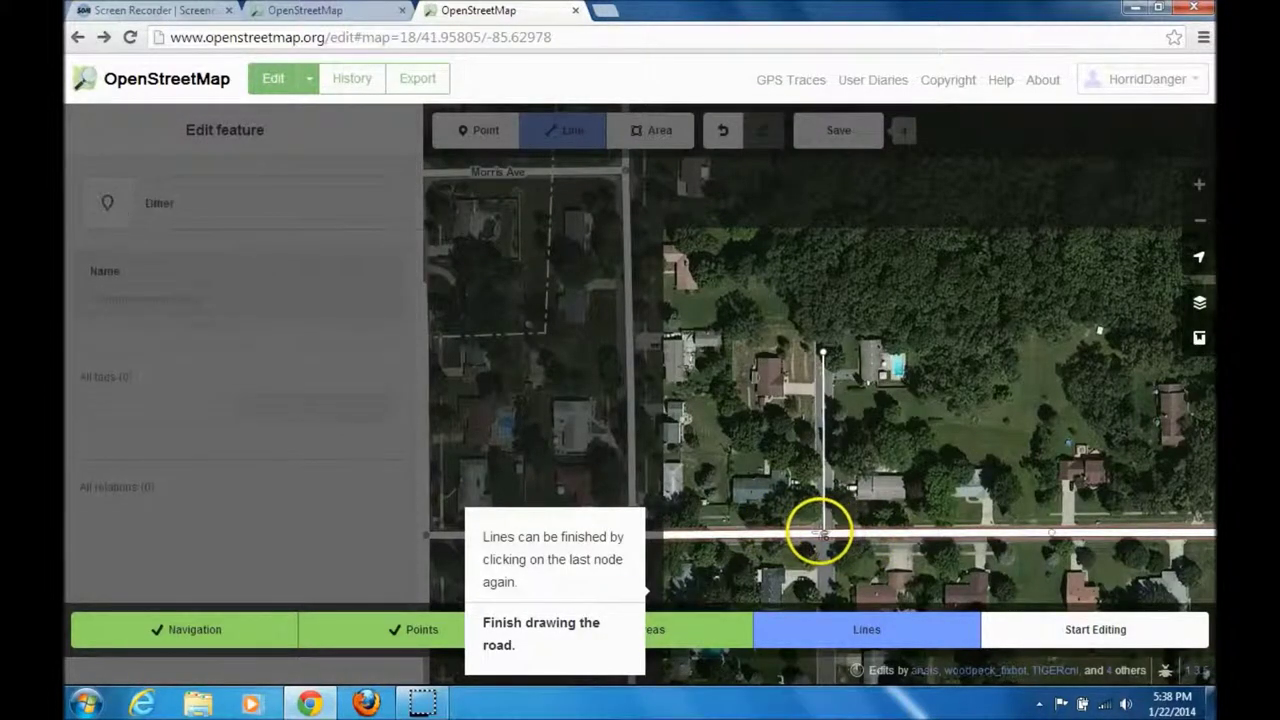
{"action": "left_click", "coordinate": [819, 536]}
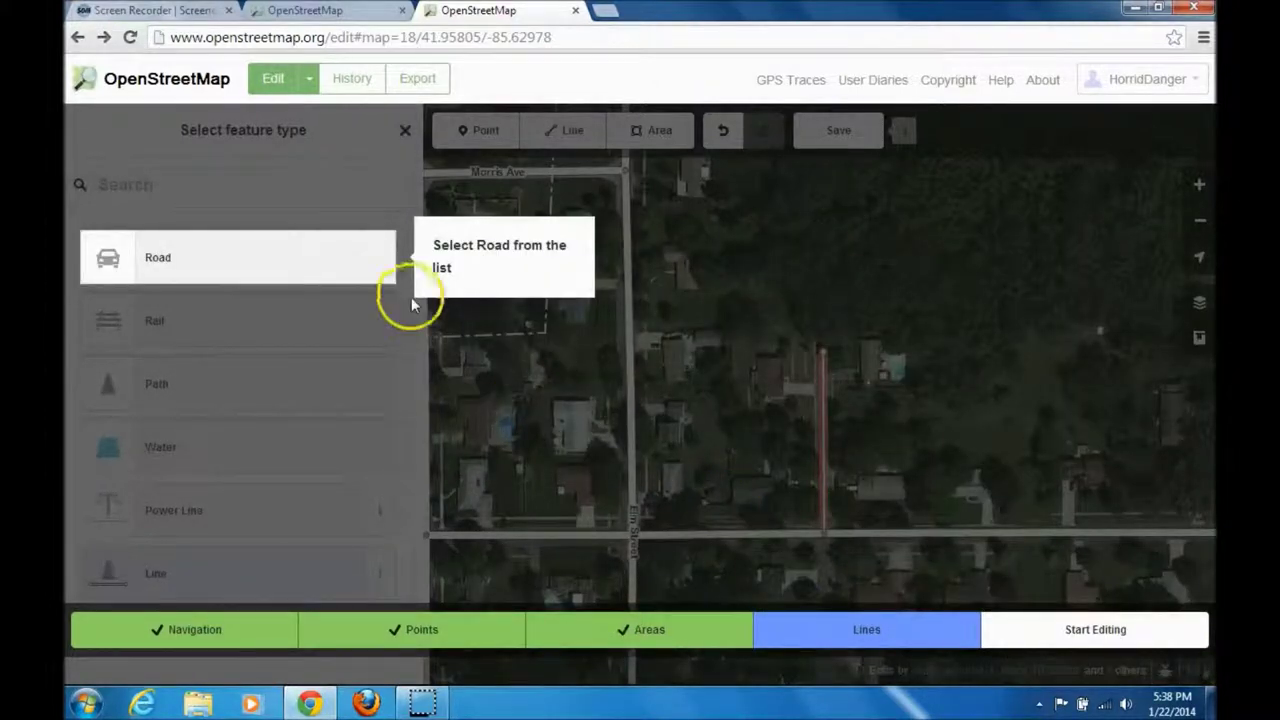
Step: Pick the Road preset, then click the map so the Lines lesson resets to its start
{"action": "left_click", "coordinate": [340, 267]}
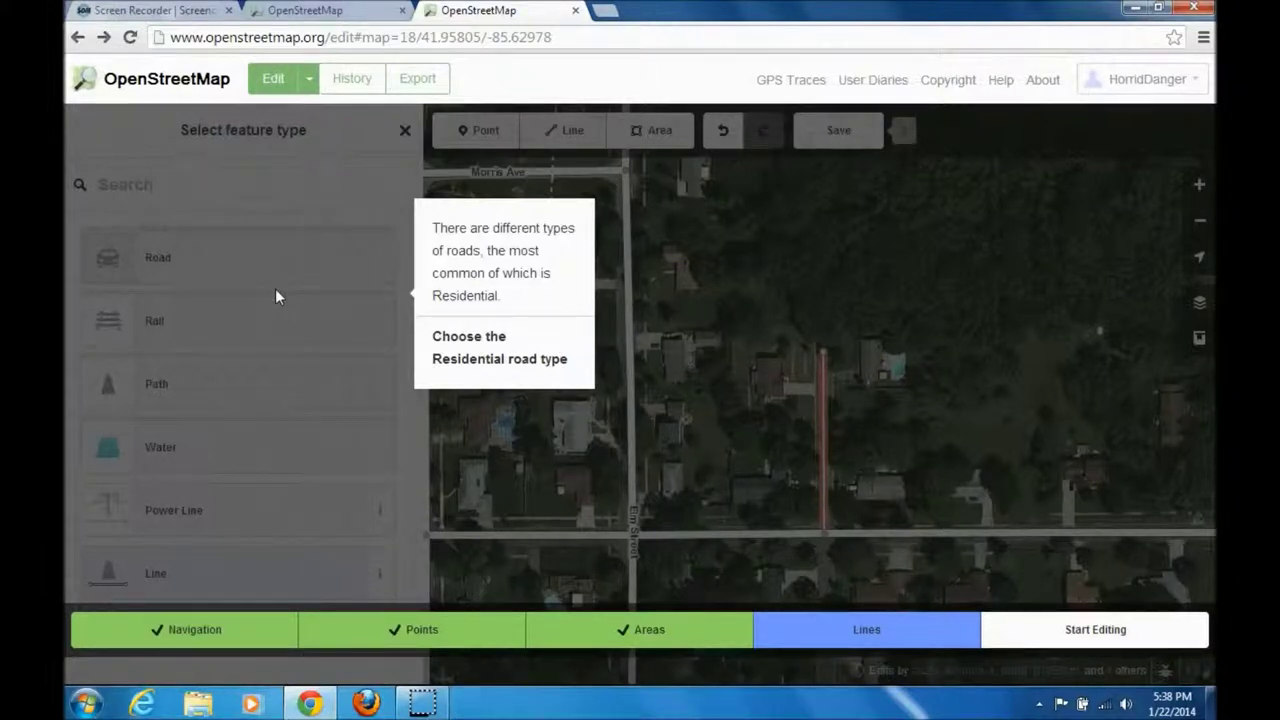
{"action": "double_click", "coordinate": [478, 340]}
{"action": "left_click", "coordinate": [334, 251]}
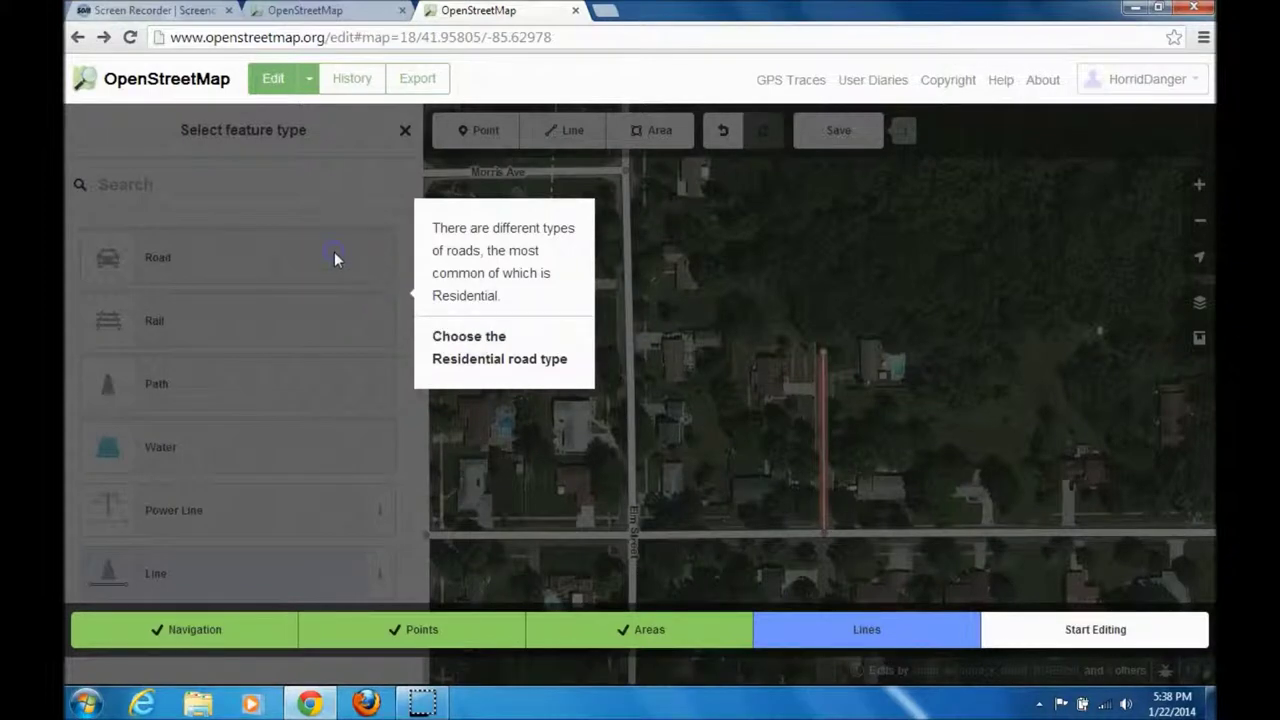
{"action": "double_click", "coordinate": [462, 297]}
{"action": "left_click", "coordinate": [465, 338]}
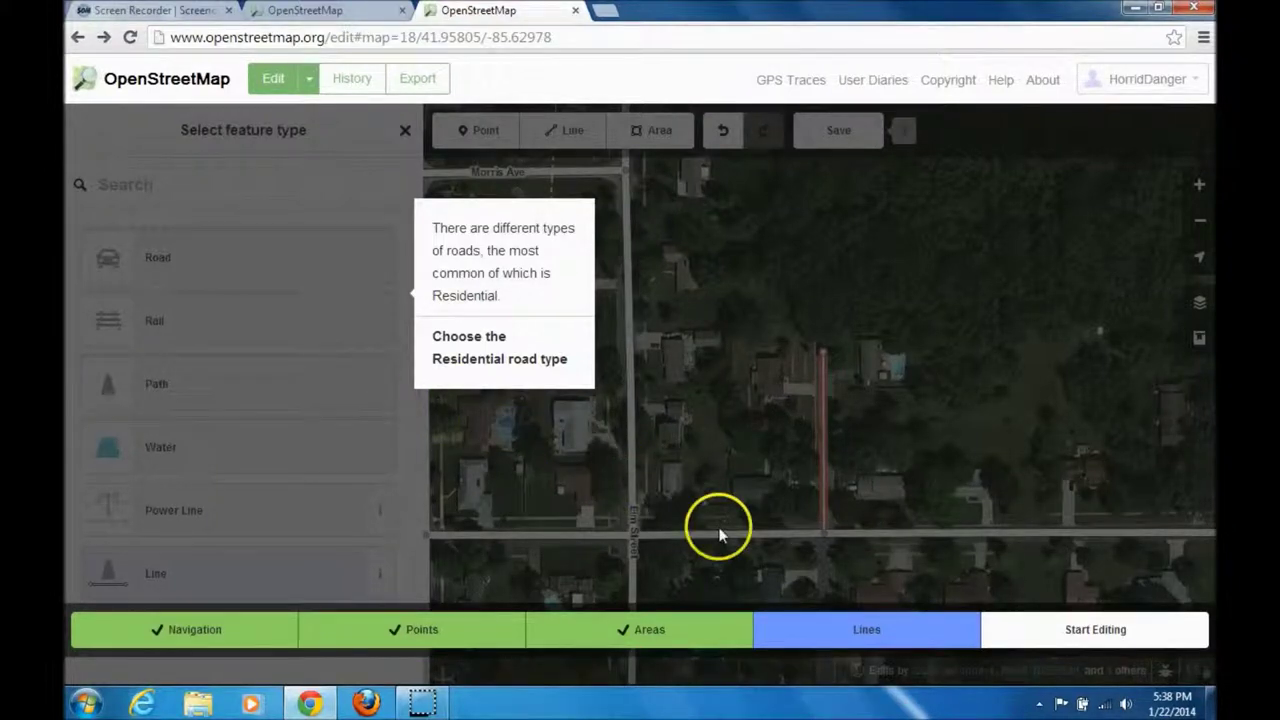
{"action": "left_click", "coordinate": [800, 634]}
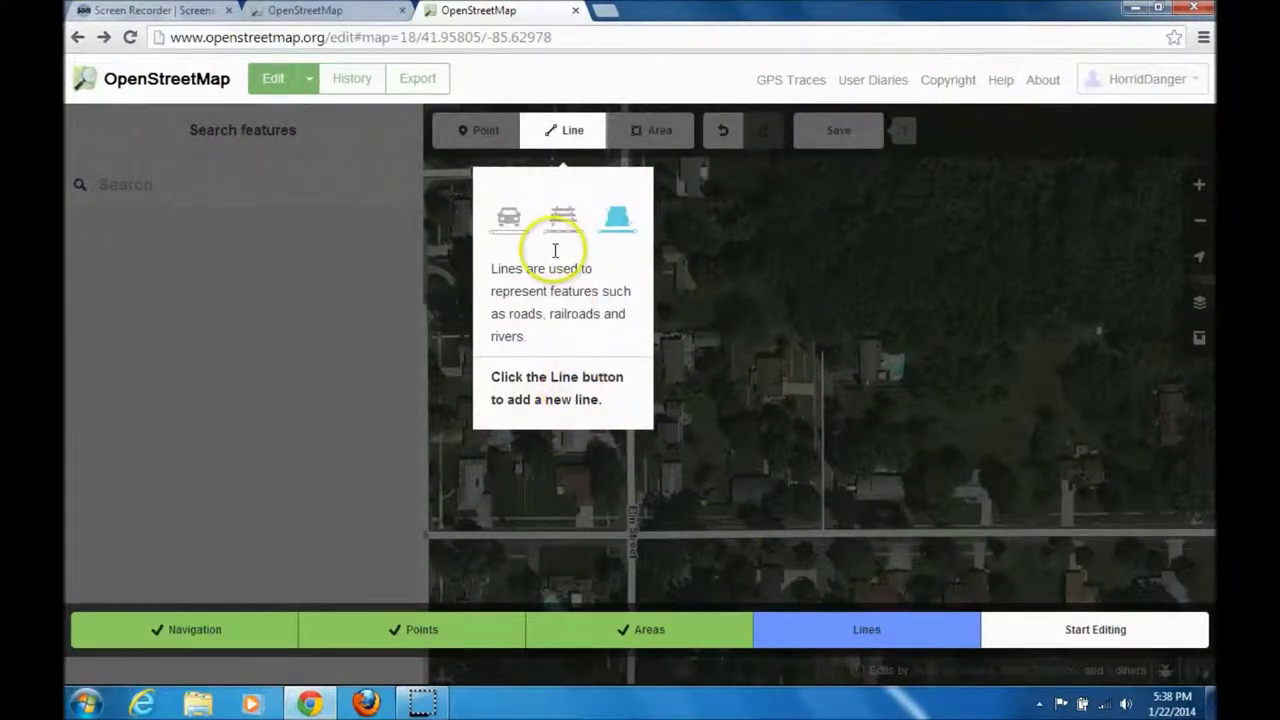
Step: Draw a line from the top end of the side road down to Flower Street
{"action": "left_click", "coordinate": [562, 132]}
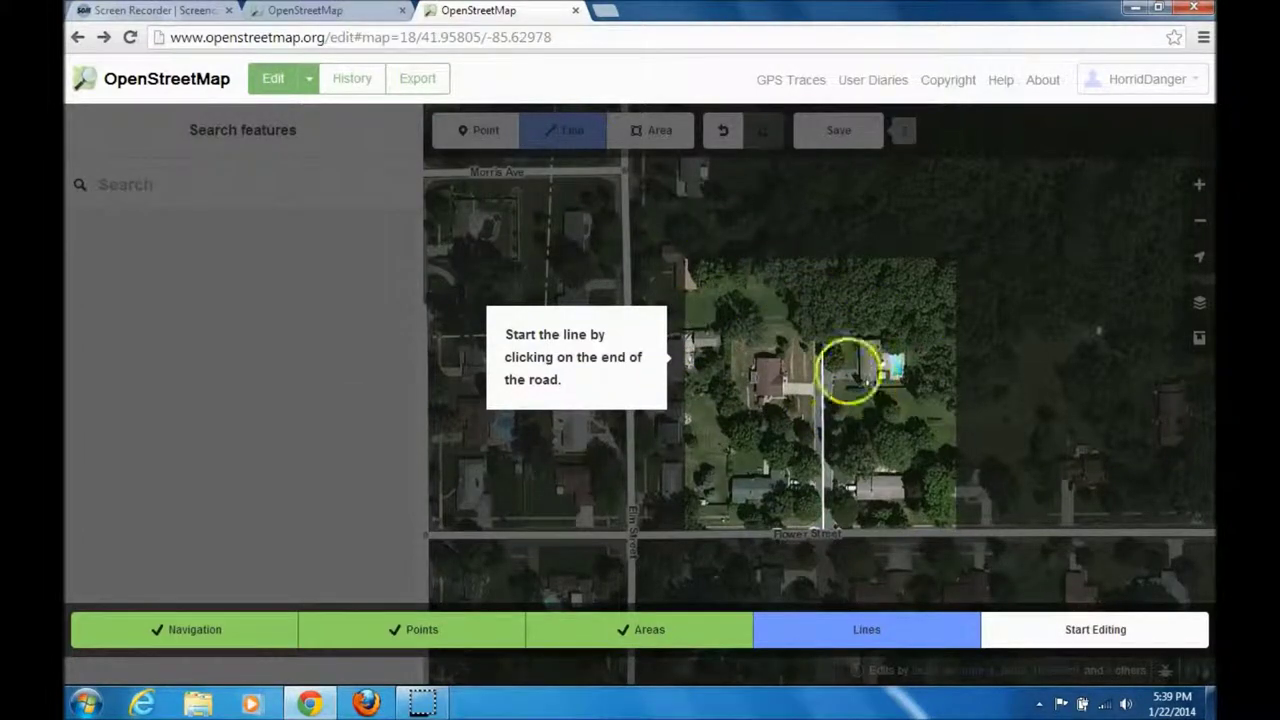
{"action": "left_click", "coordinate": [822, 353]}
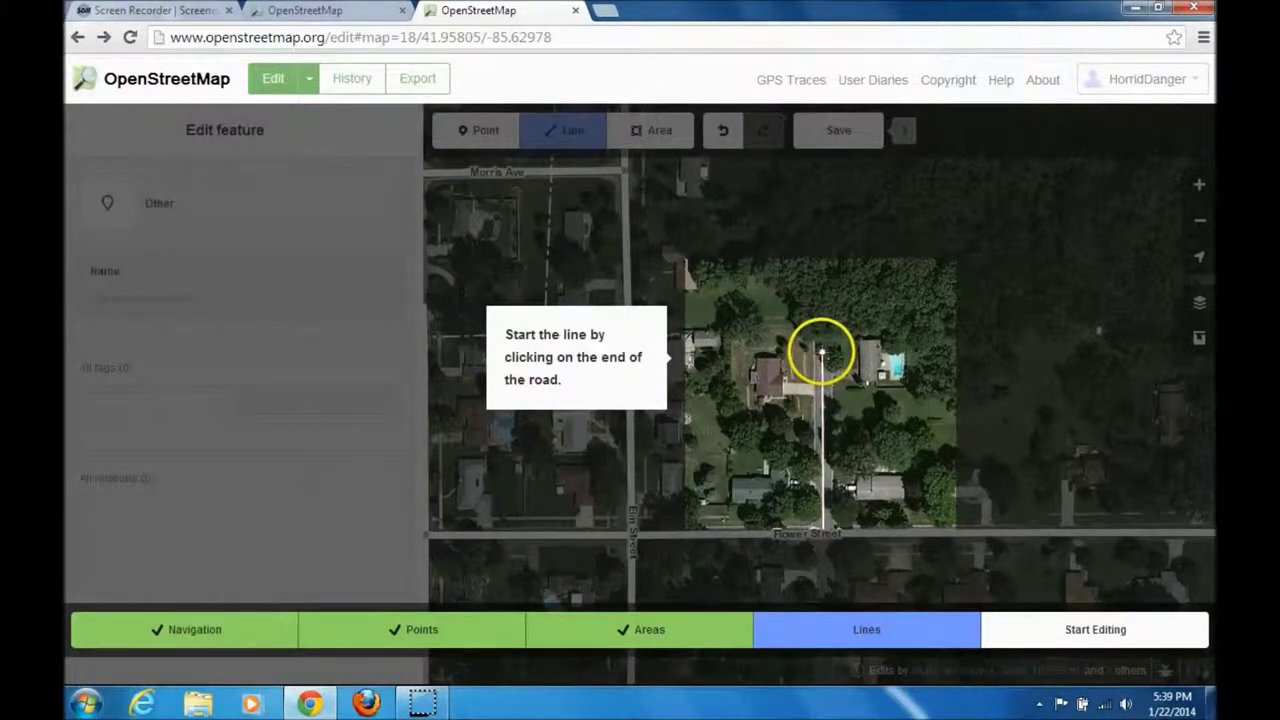
{"action": "left_click", "coordinate": [822, 352]}
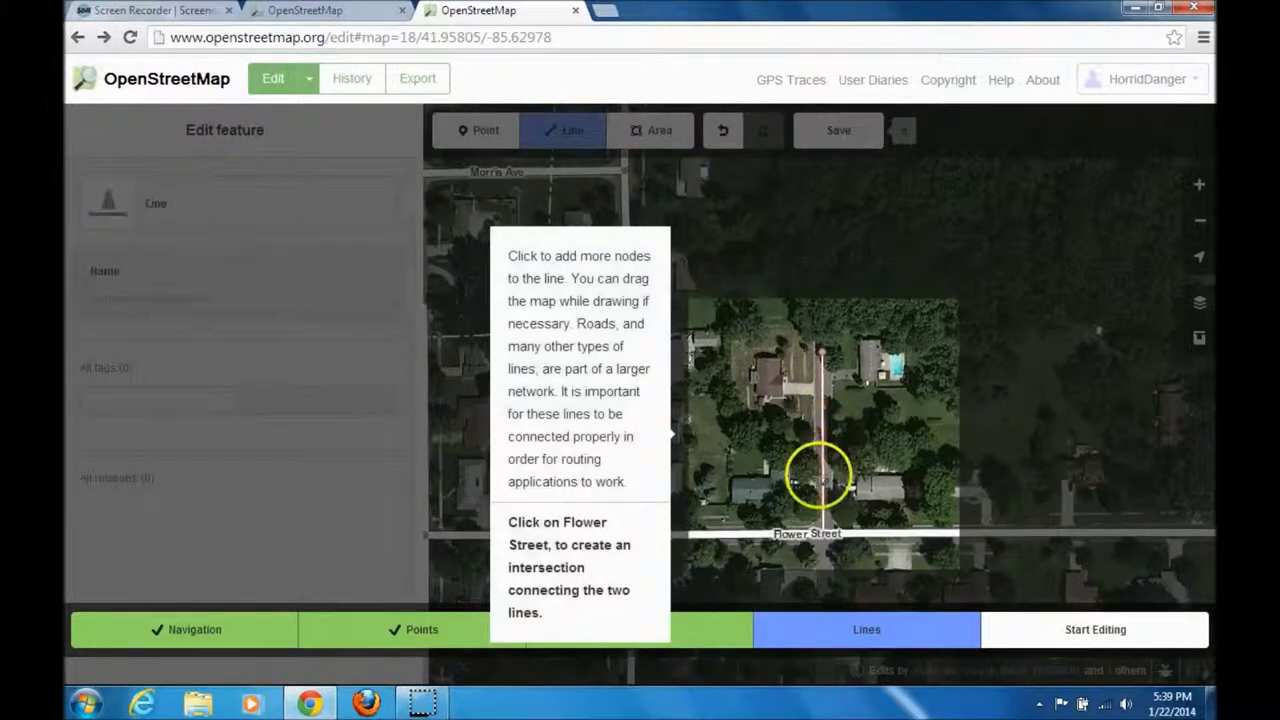
{"action": "left_click", "coordinate": [822, 535]}
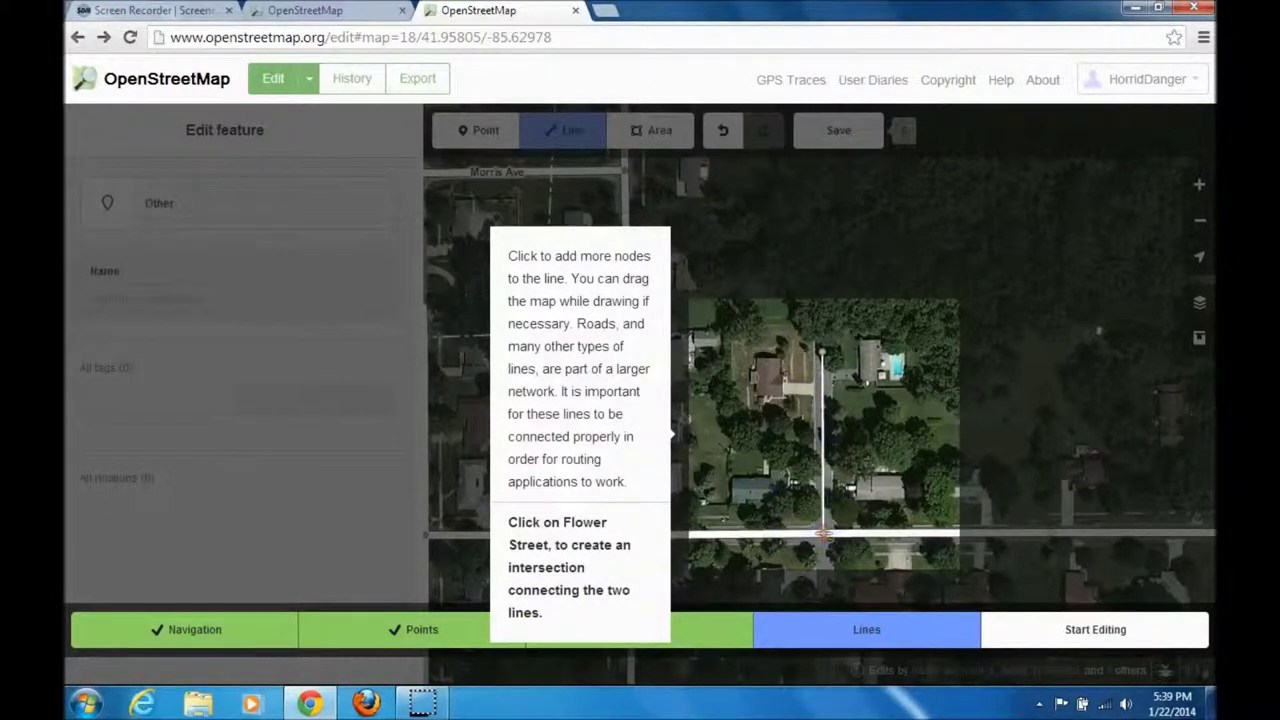
{"action": "left_click", "coordinate": [822, 535]}
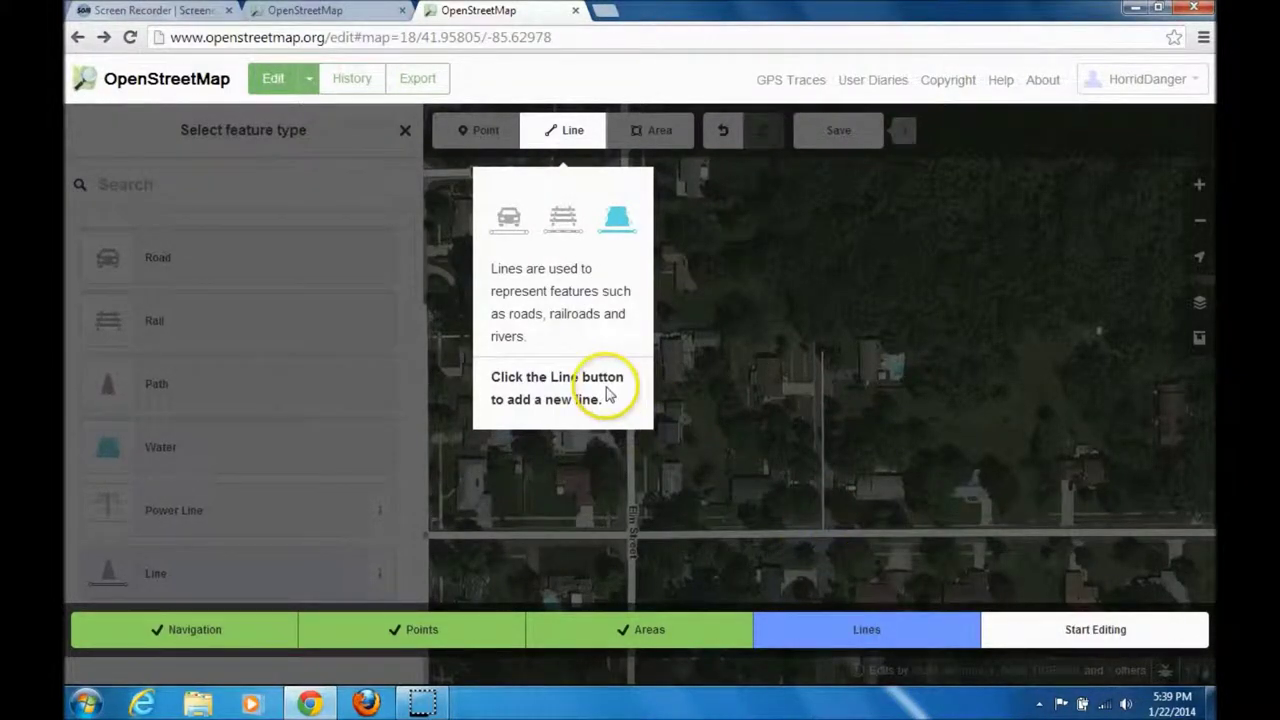
Step: Redraw the line from the road's top end and connect it to Flower Street
{"action": "left_click", "coordinate": [561, 132]}
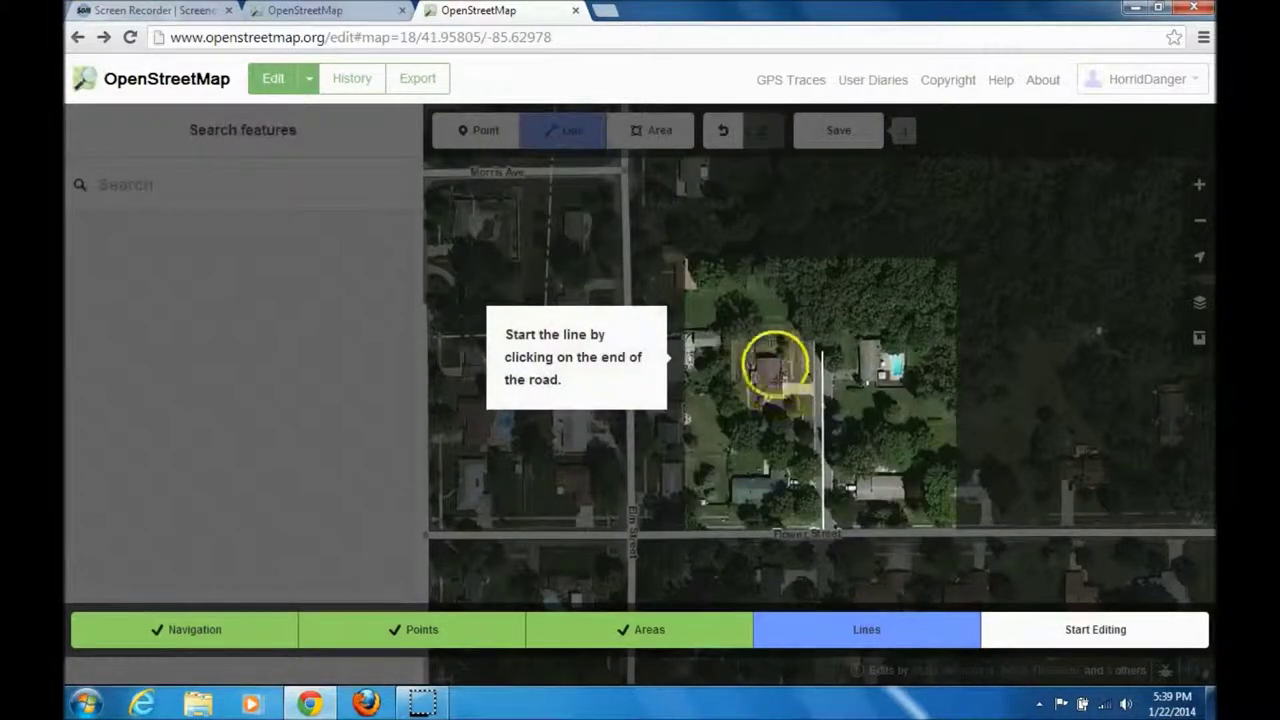
{"action": "left_click", "coordinate": [823, 355]}
{"action": "left_click", "coordinate": [826, 360]}
{"action": "left_click", "coordinate": [820, 359]}
{"action": "left_click", "coordinate": [817, 357]}
{"action": "left_click", "coordinate": [820, 356]}
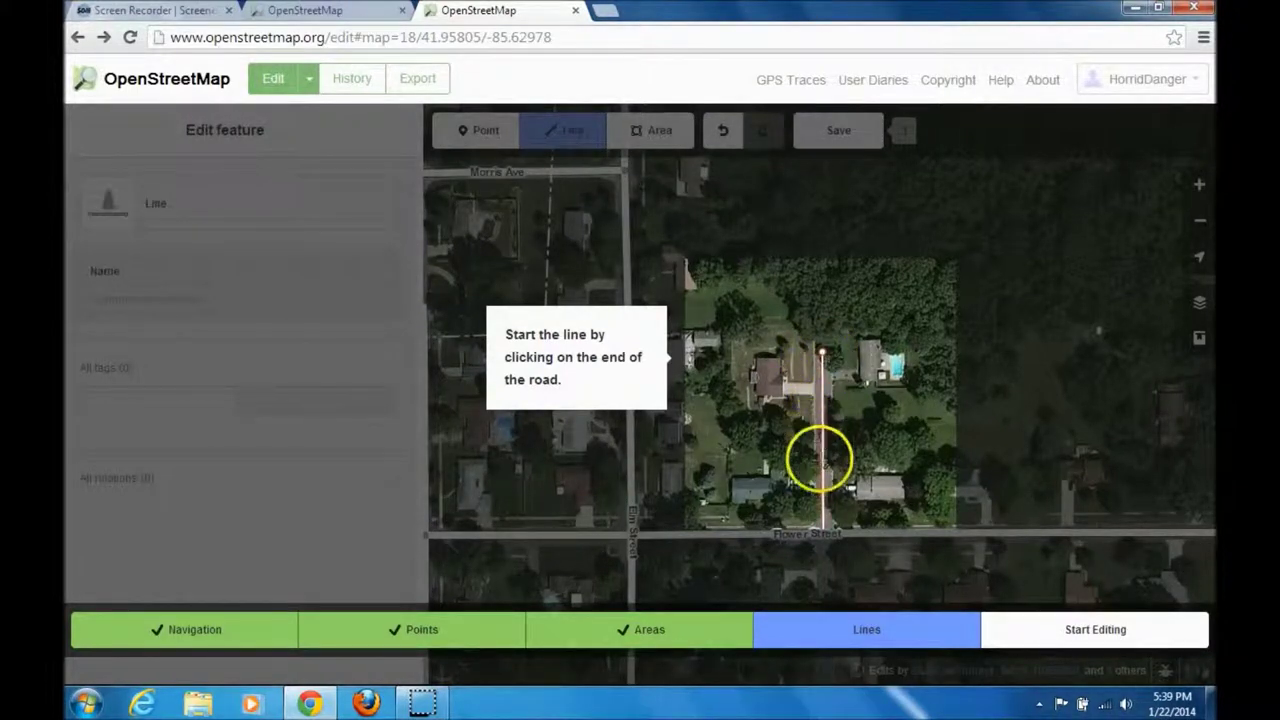
{"action": "left_click", "coordinate": [819, 521]}
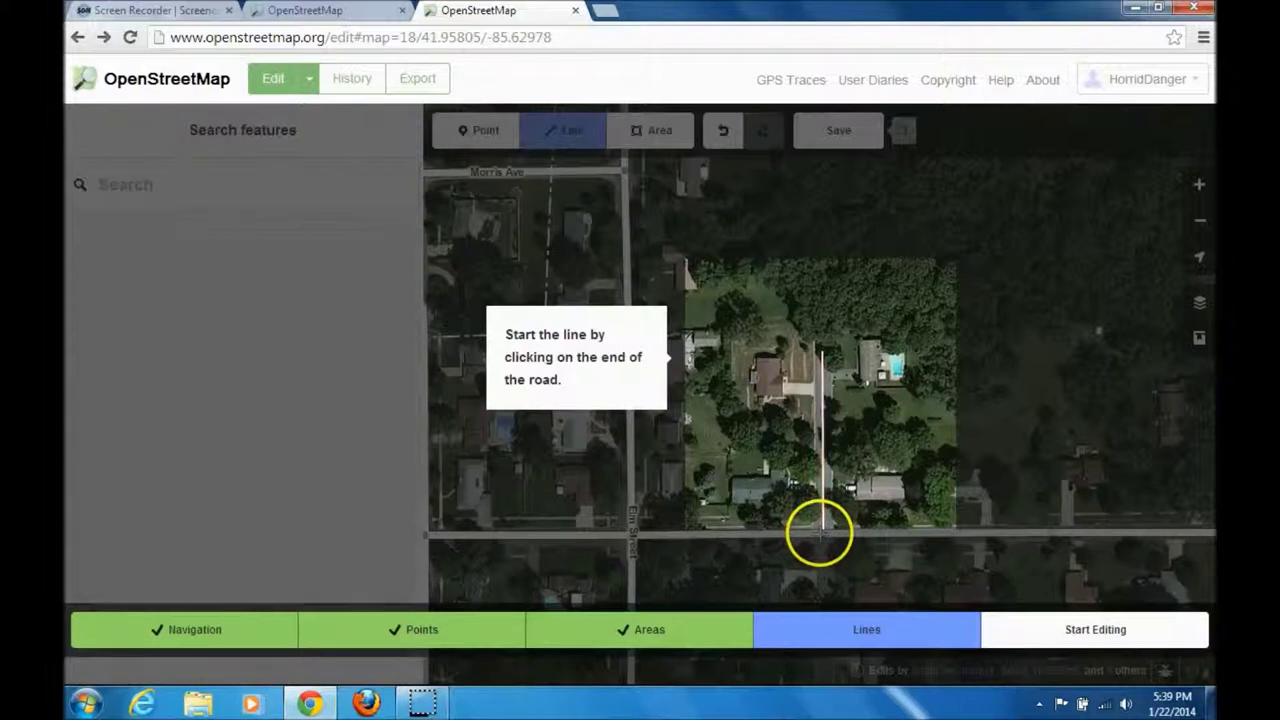
{"action": "left_click", "coordinate": [822, 525]}
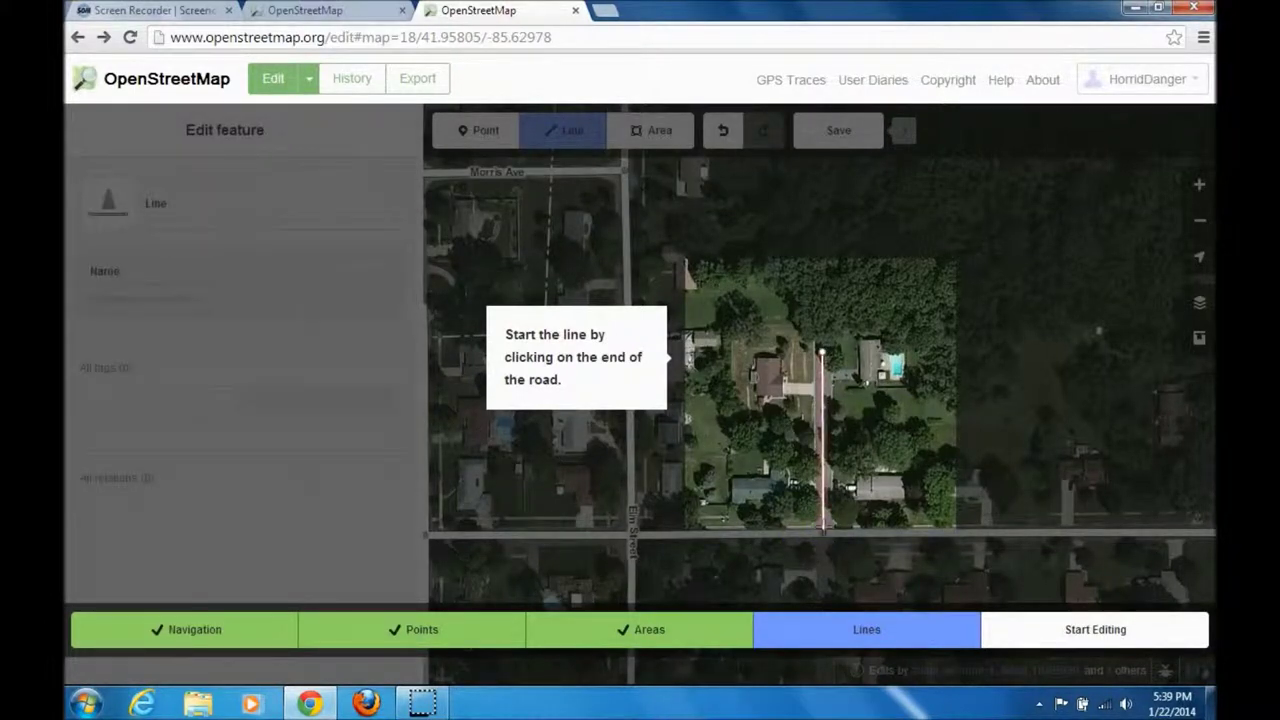
Step: Run a line from the road end onto Flower Street, then skip ahead with Start Editing
{"action": "left_click", "coordinate": [824, 528]}
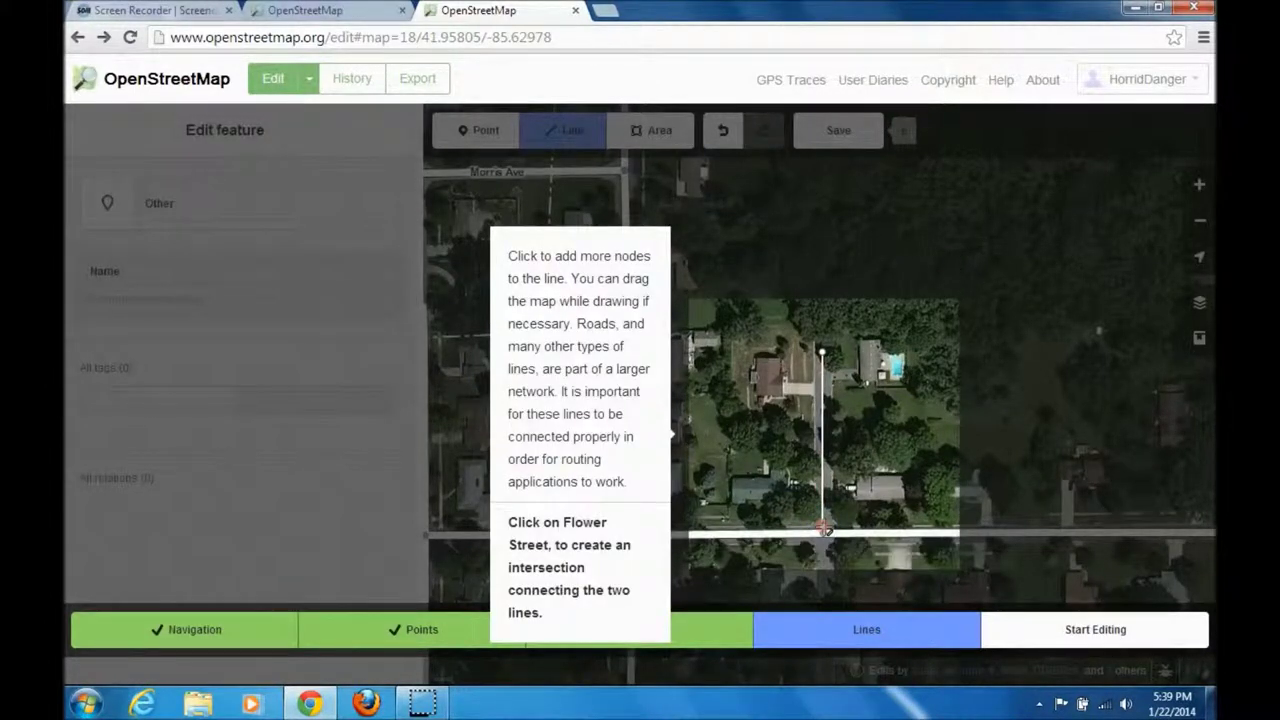
{"action": "left_click", "coordinate": [820, 530]}
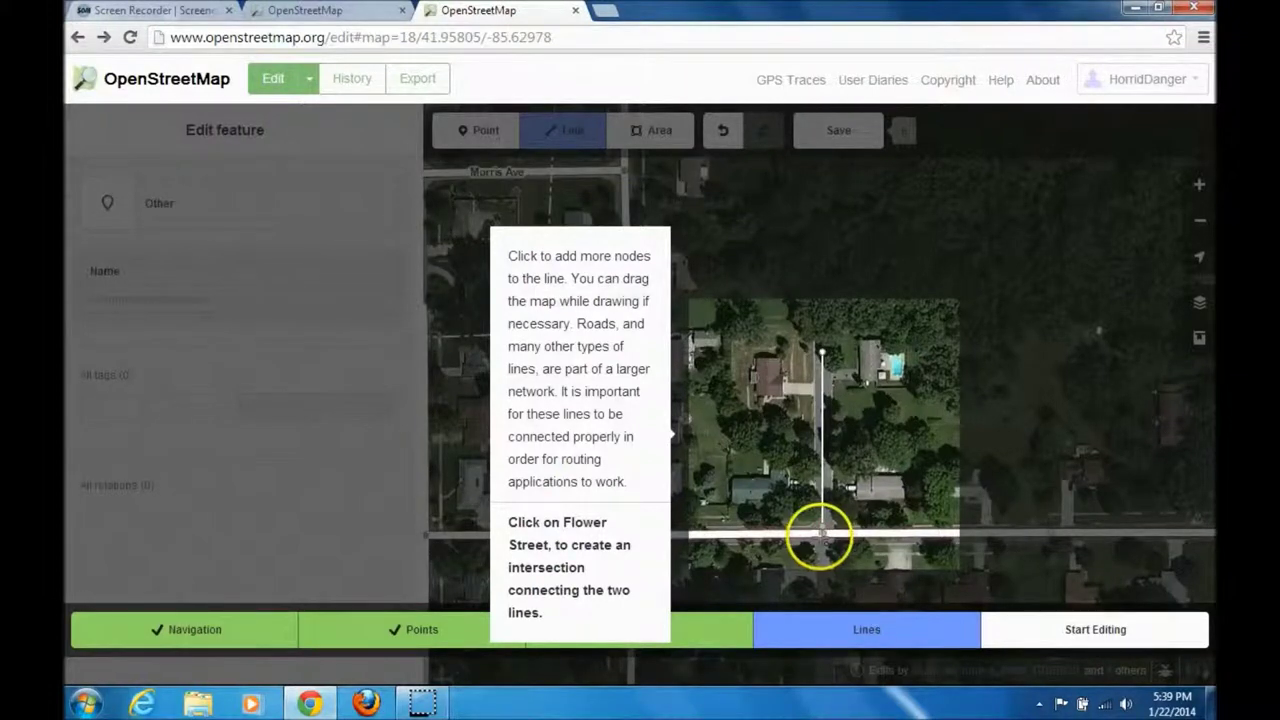
{"action": "left_click", "coordinate": [822, 533]}
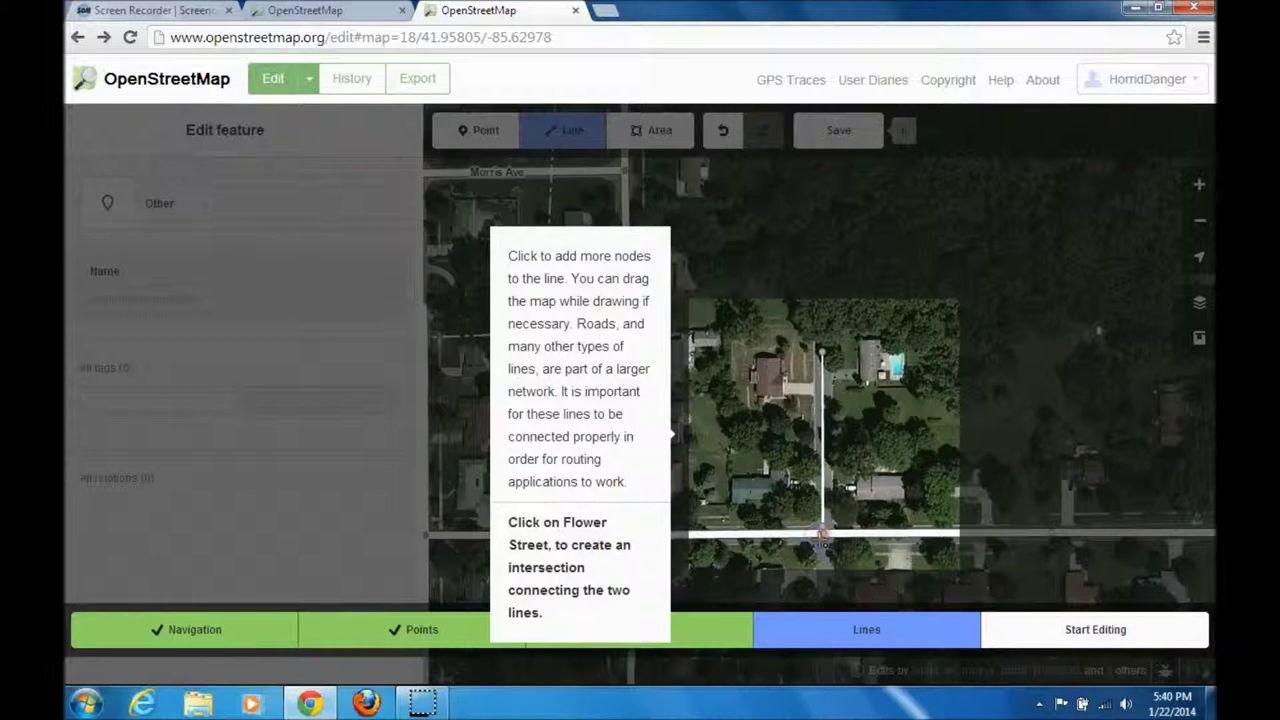
{"action": "left_click", "coordinate": [823, 534]}
{"action": "left_click", "coordinate": [823, 534]}
{"action": "left_click", "coordinate": [1119, 632]}
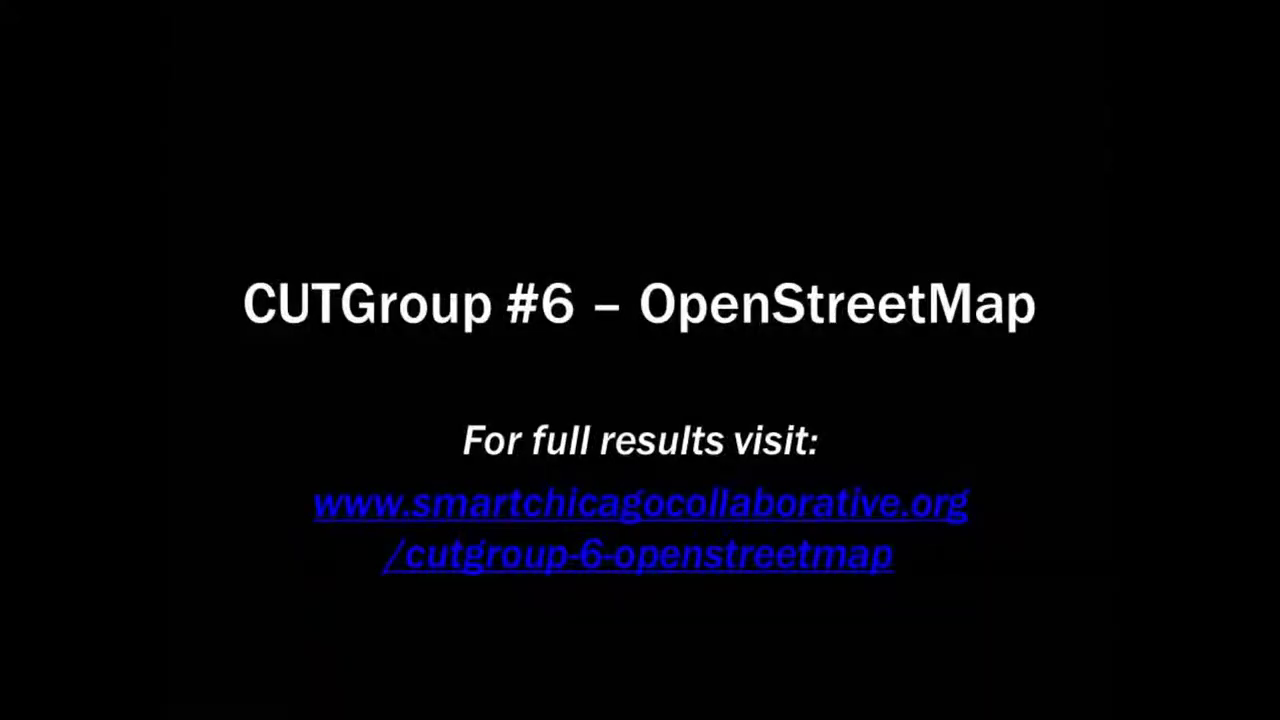